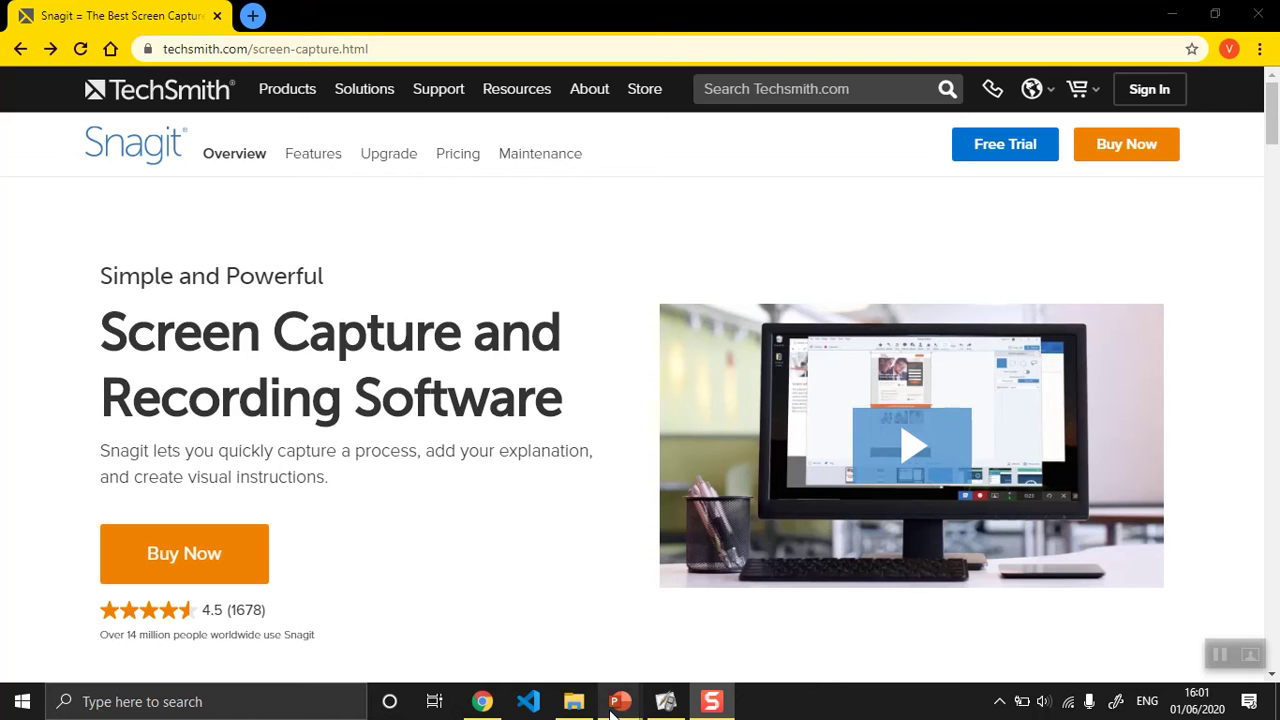
# Open the TechSmith Snagit 2020 purchase page (£48.43) from the Buy Now link
pyautogui.moveTo(613, 708)
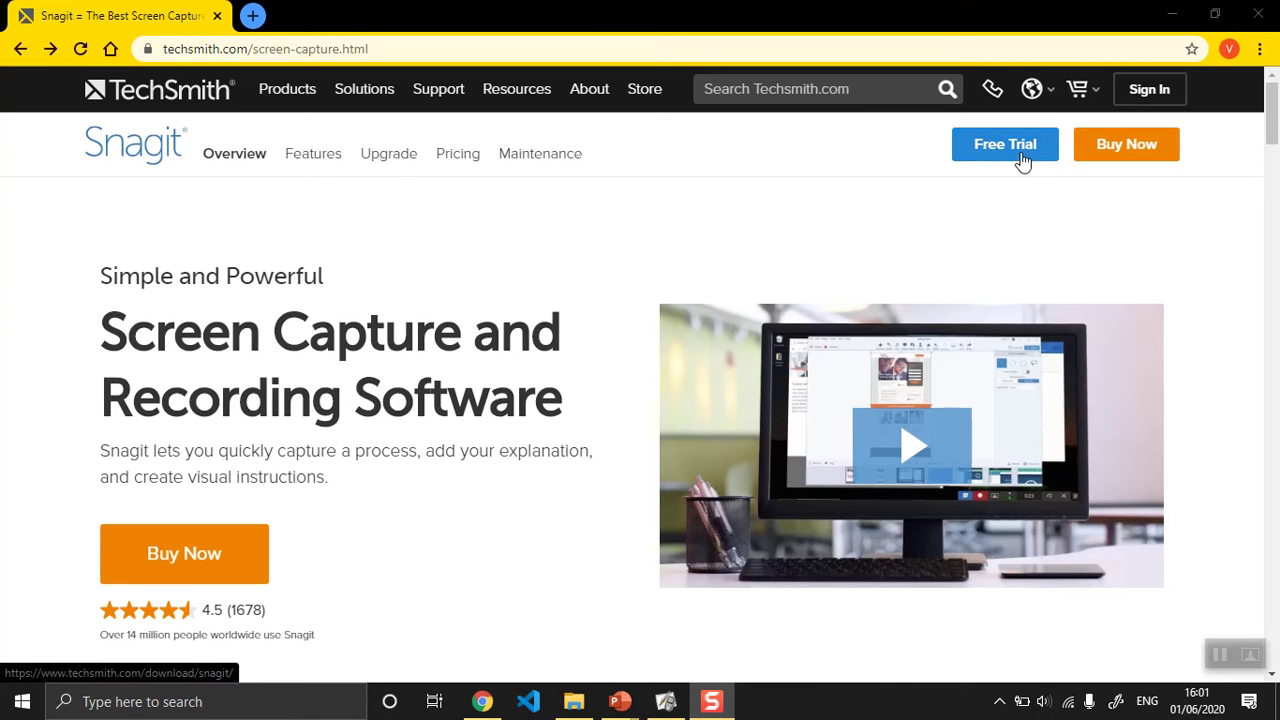
pyautogui.rightClick(1114, 154)
pyautogui.press('Escape')
pyautogui.click(1112, 150)
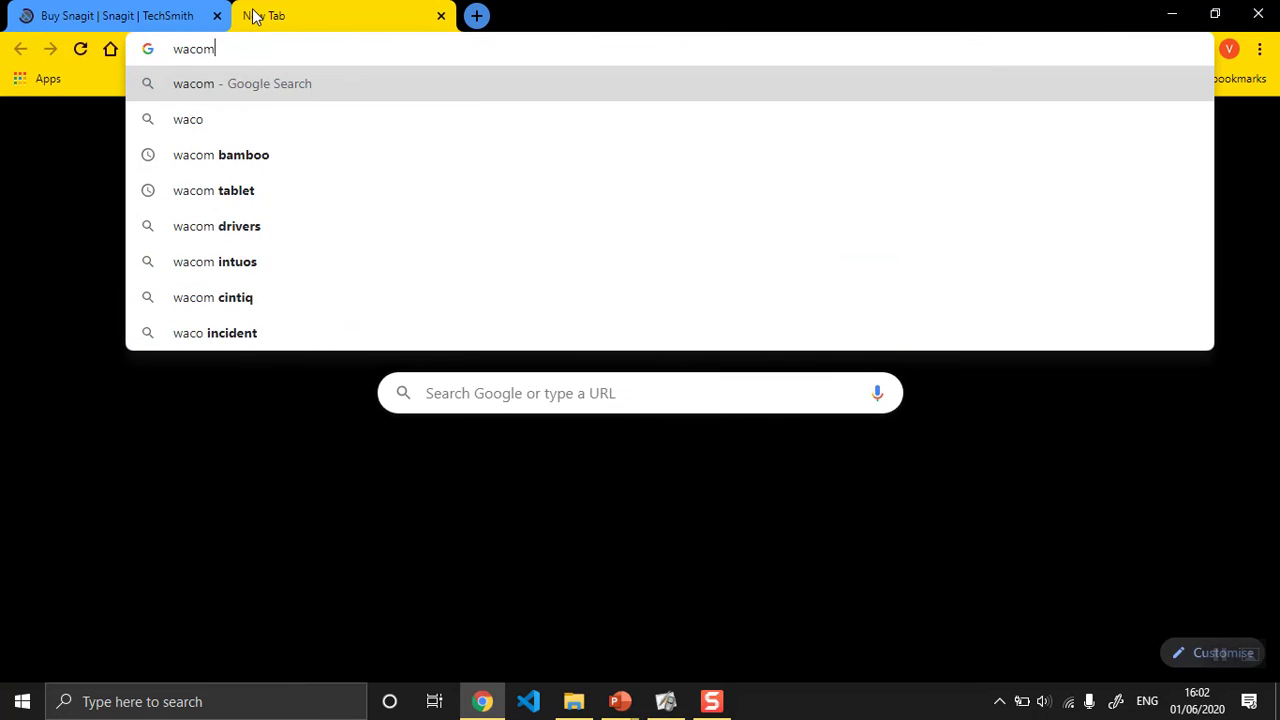
# Run the Google search for wacom, then bring the Presentation1 slides back to the front
pyautogui.press('Return')
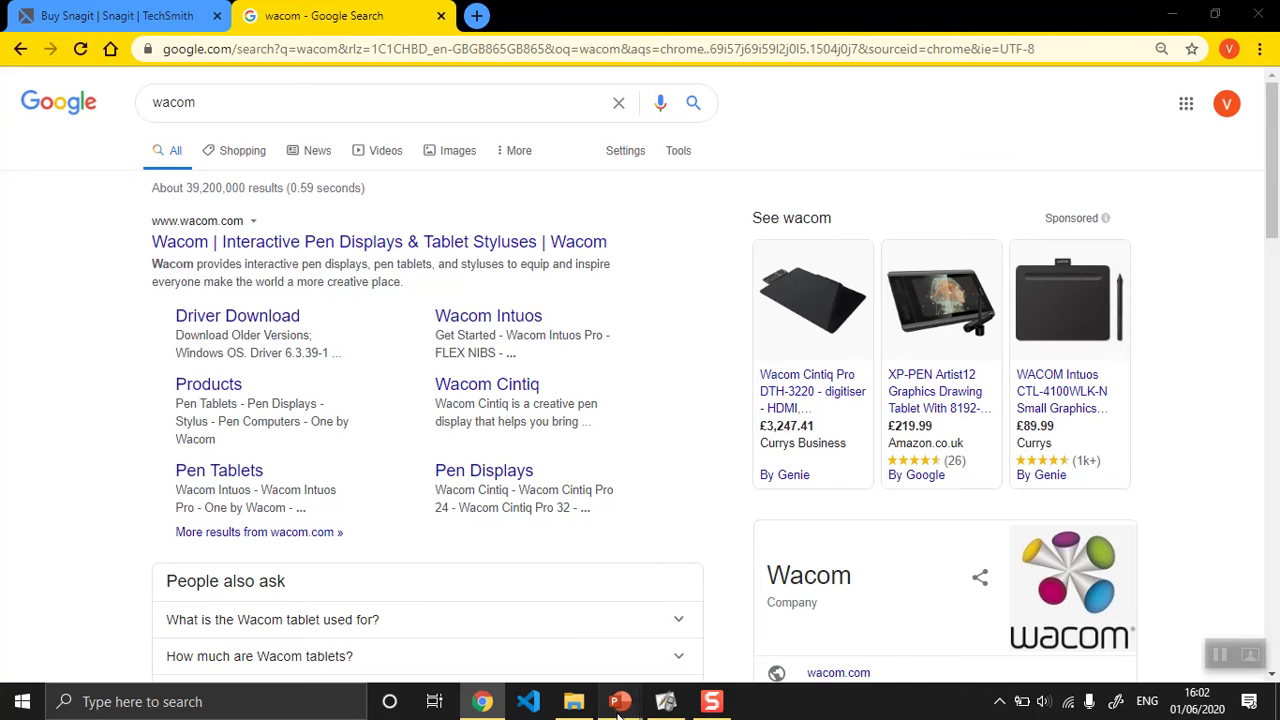
pyautogui.click(695, 635)
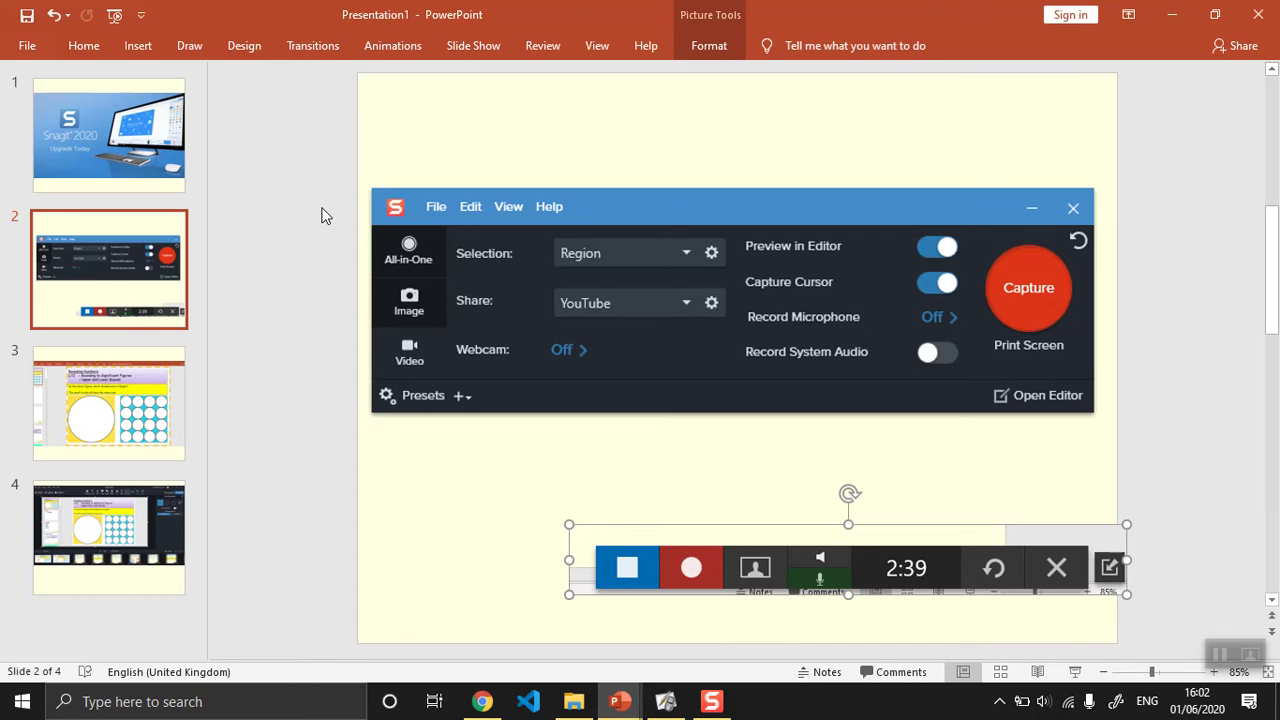
# Select the Snagit capture-window screenshot, then go to slide 3, Rounding Numbers
pyautogui.click(405, 111)
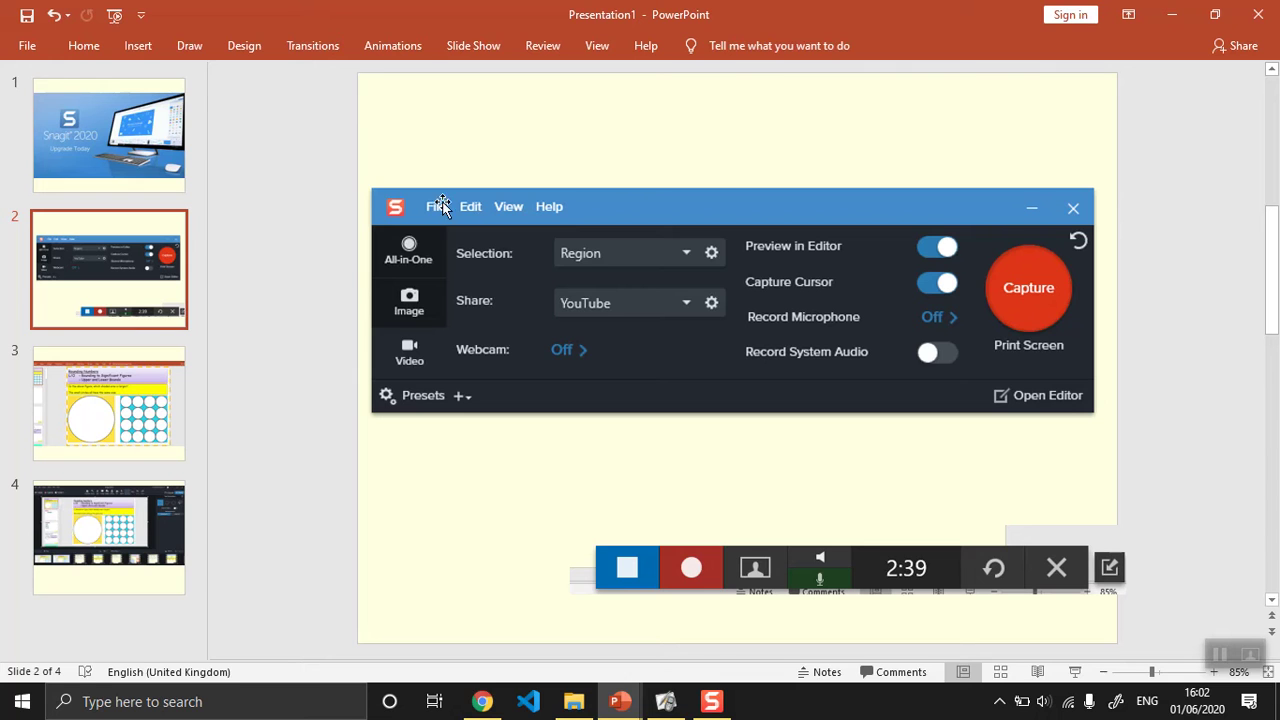
pyautogui.click(501, 206)
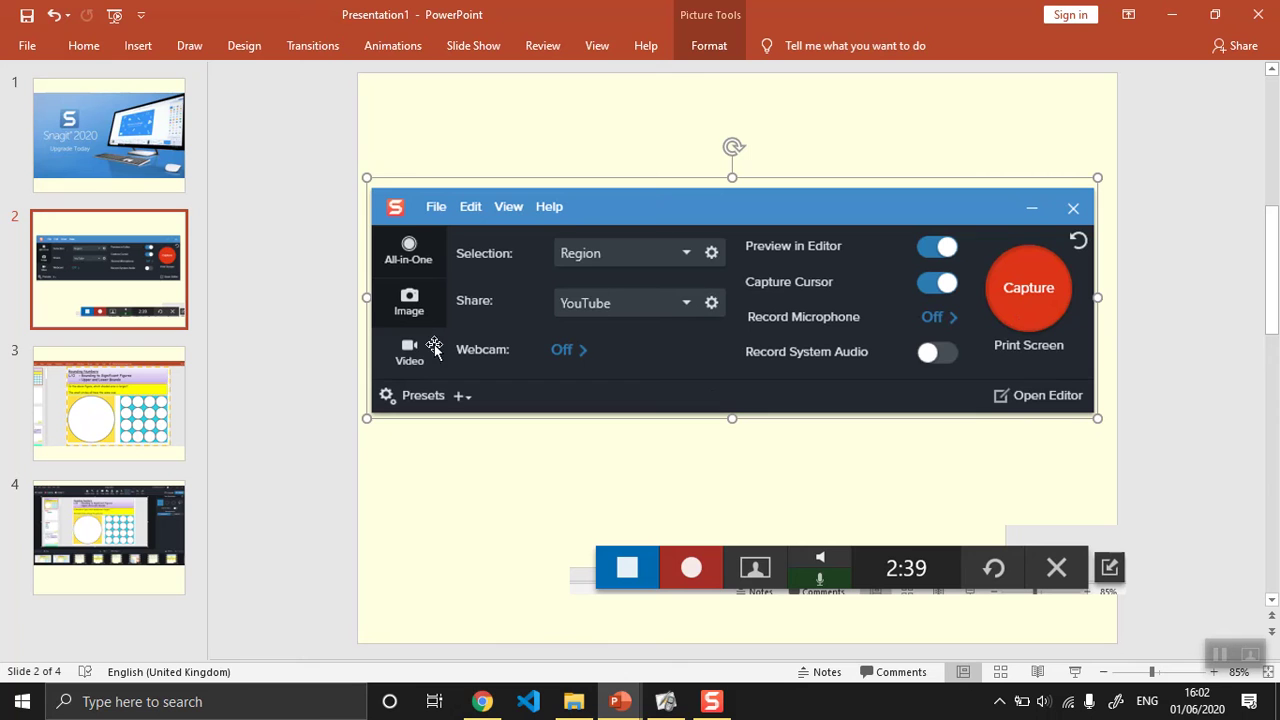
pyautogui.click(155, 428)
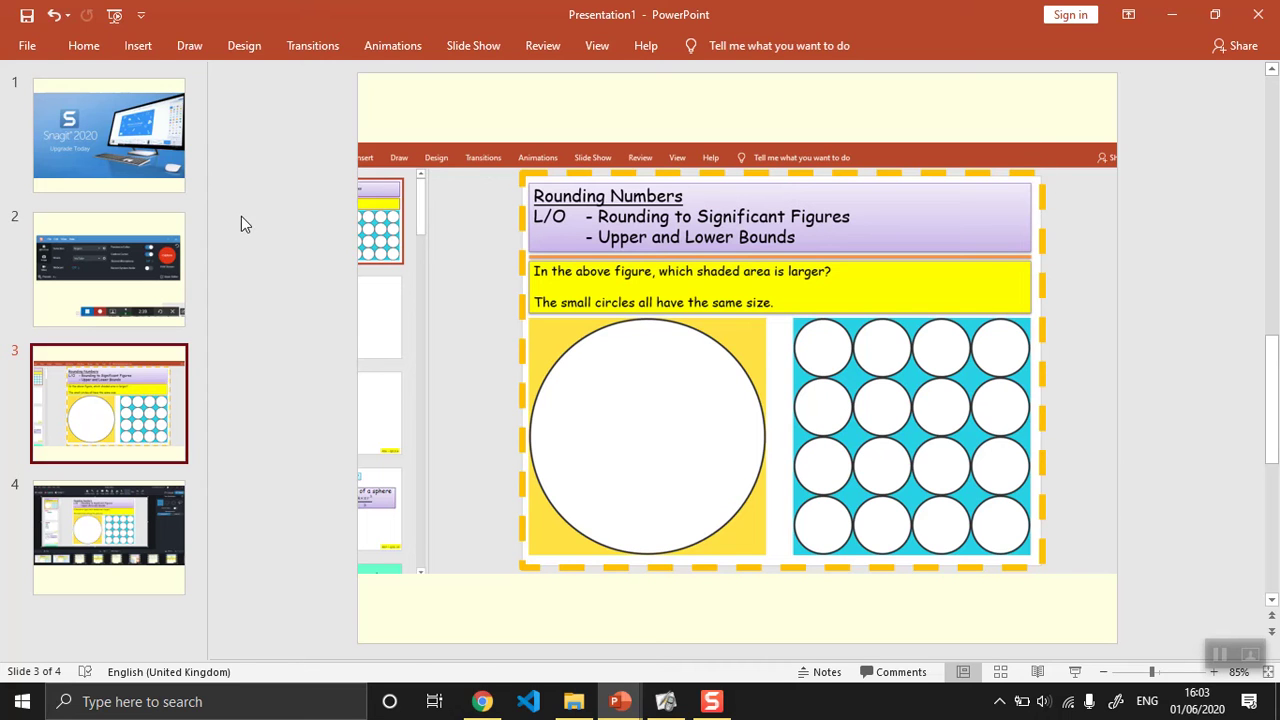
# Select the Snagit recording toolbar picture on slide 2, then go to slide 4's Snagit Editor screenshot
pyautogui.click(143, 288)
pyautogui.click(660, 568)
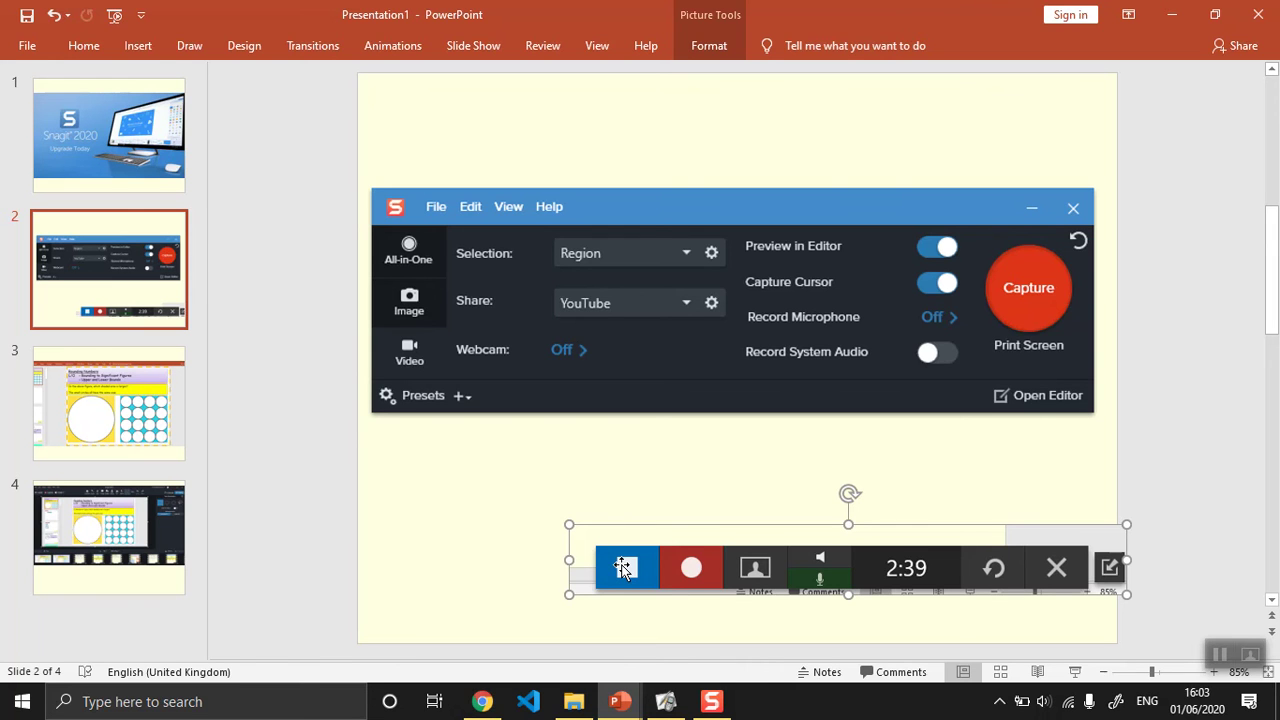
pyautogui.click(128, 515)
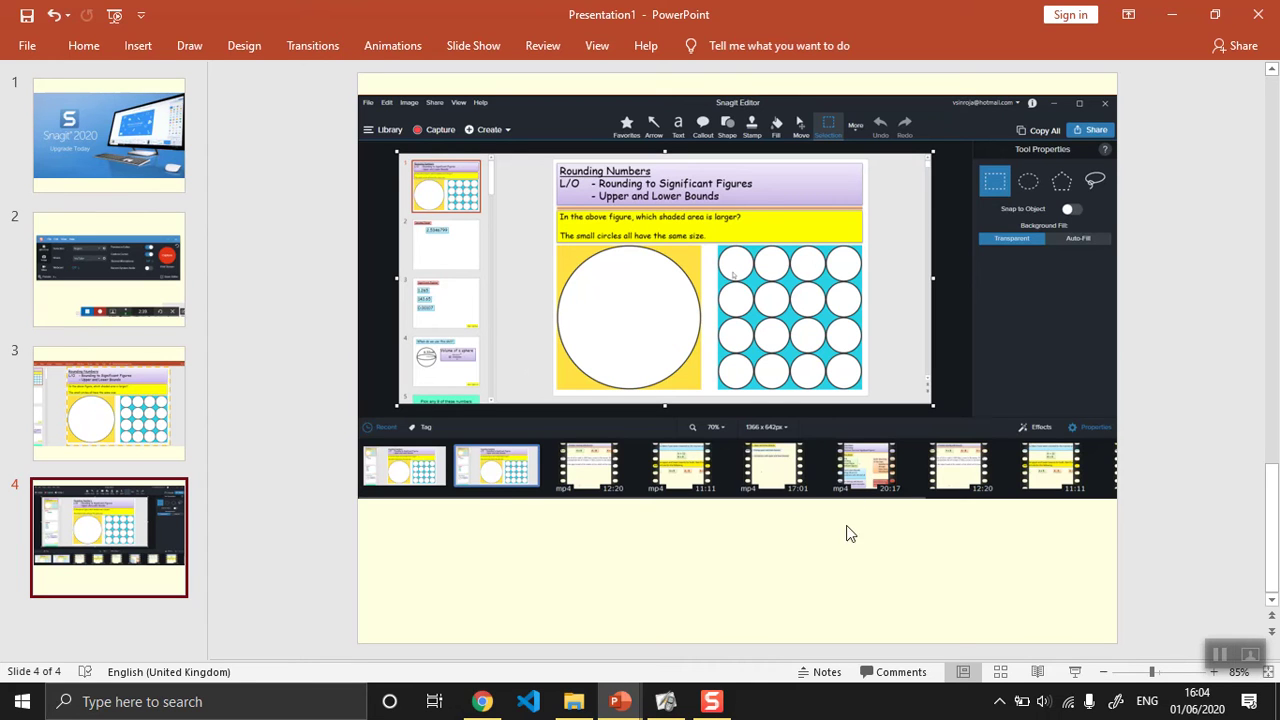
# Switch briefly to Snagit and the slide, then to Chrome's wacom results
pyautogui.click(712, 702)
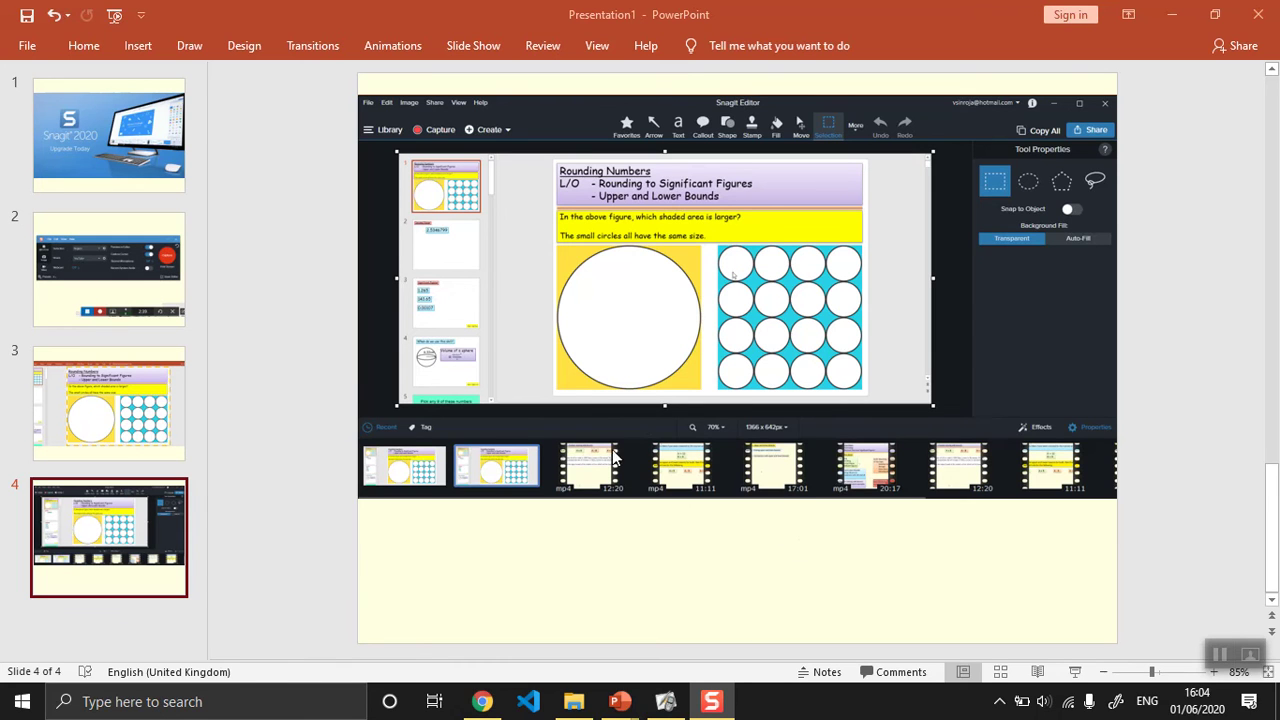
pyautogui.click(585, 471)
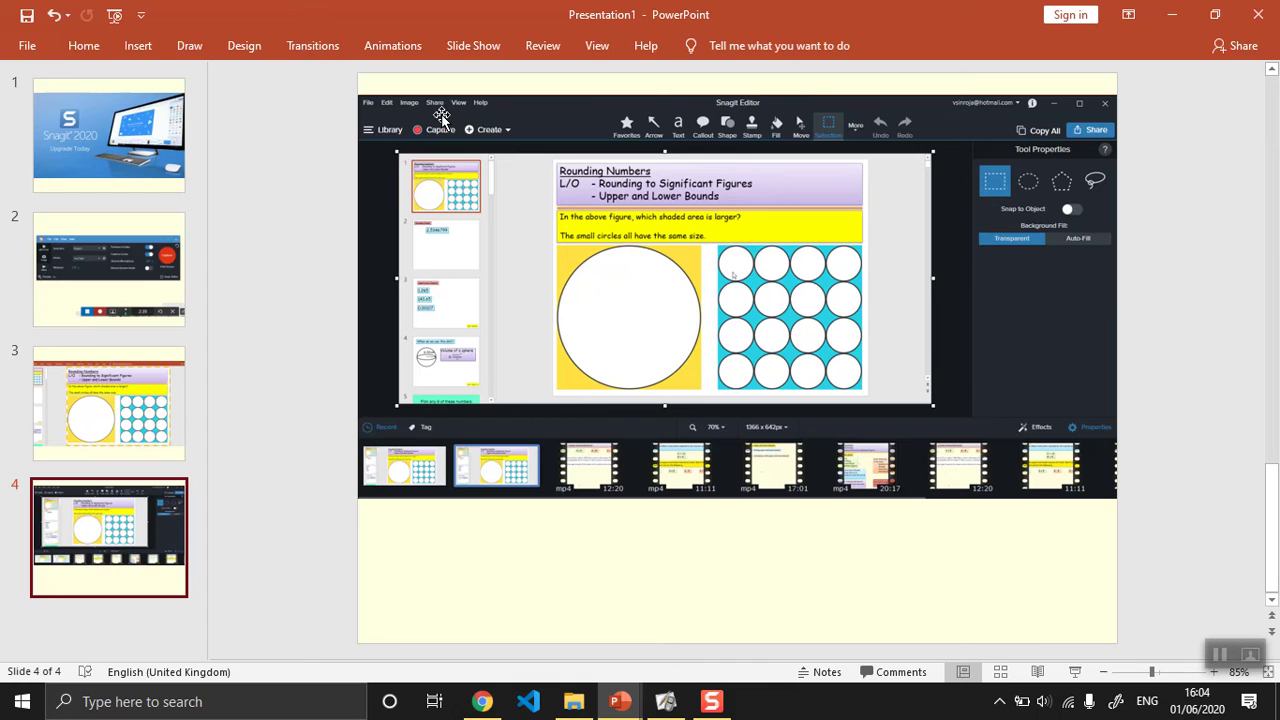
pyautogui.click(482, 701)
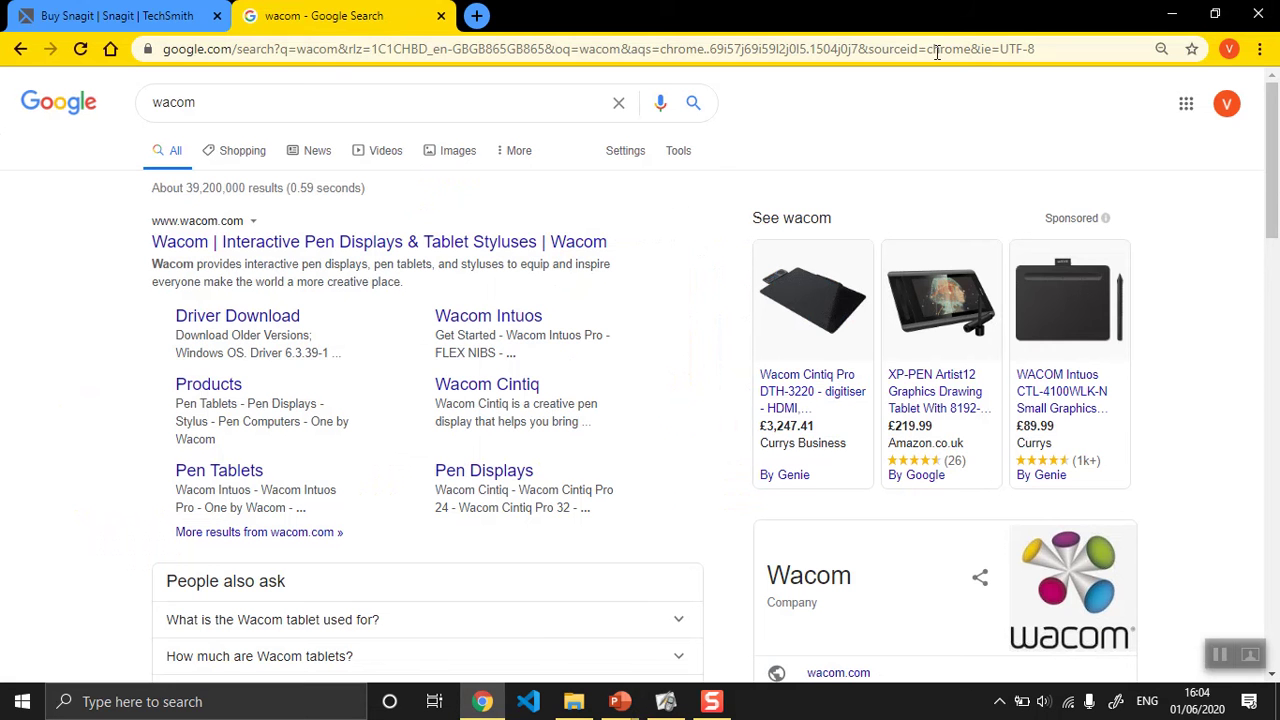
# Go from Google apps to YouTube and open YouTube Studio's Channel dashboard (433 subscribers)
pyautogui.click(1226, 104)
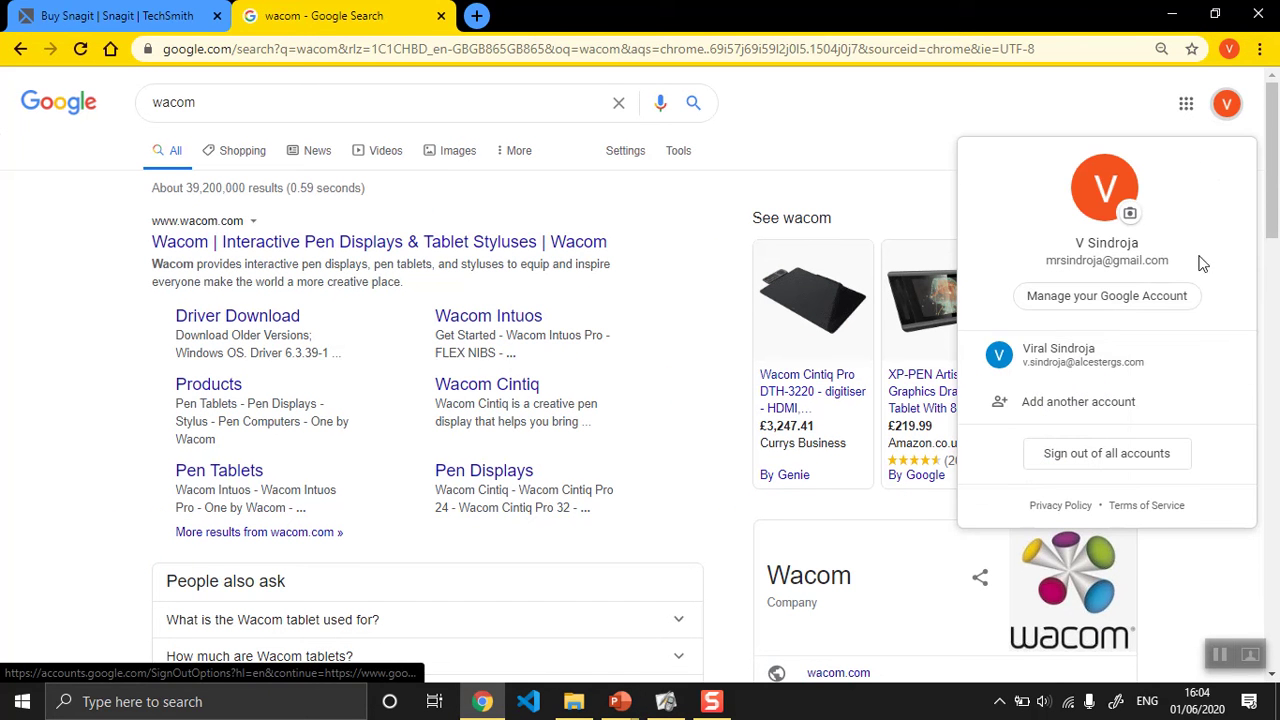
pyautogui.click(1188, 106)
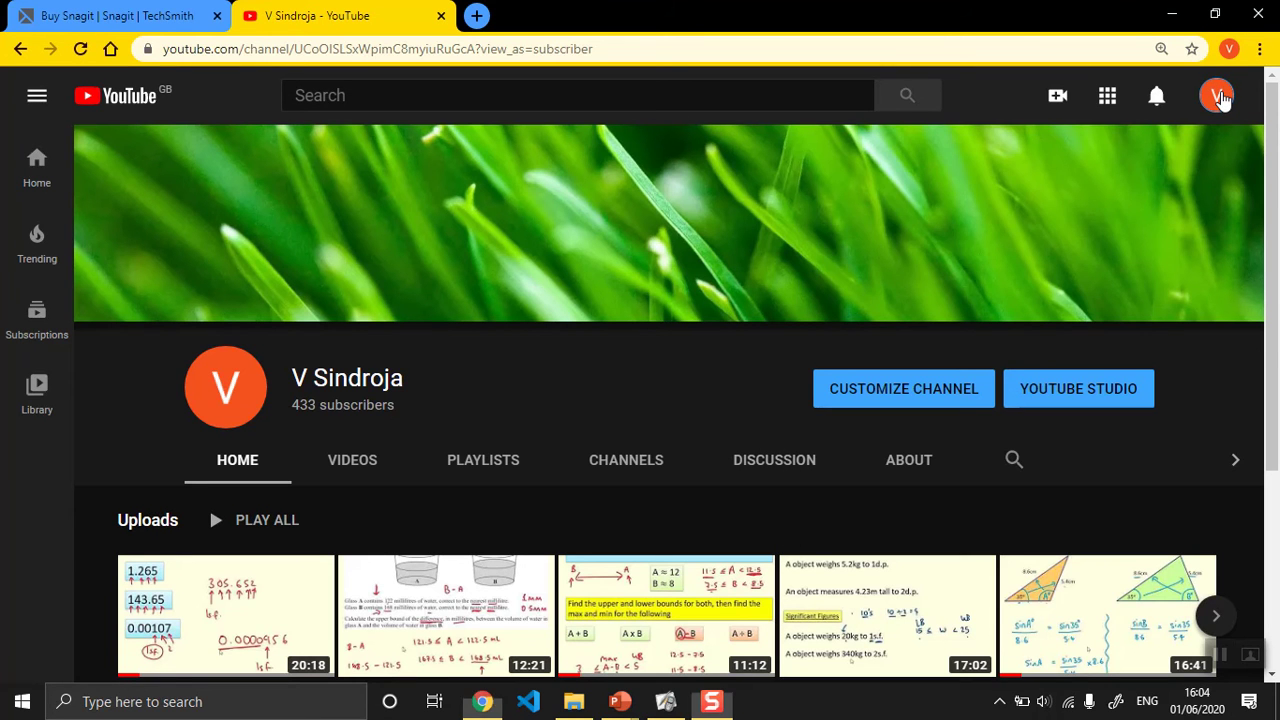
pyautogui.click(1218, 97)
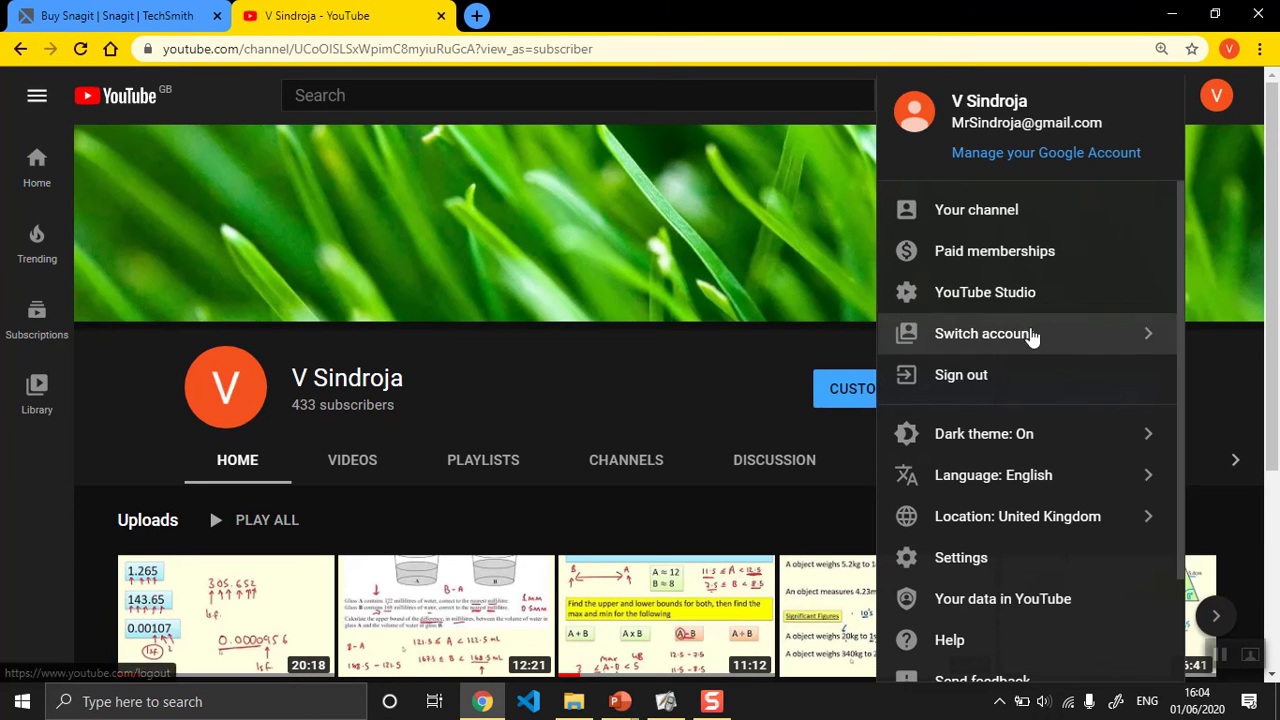
pyautogui.click(1024, 300)
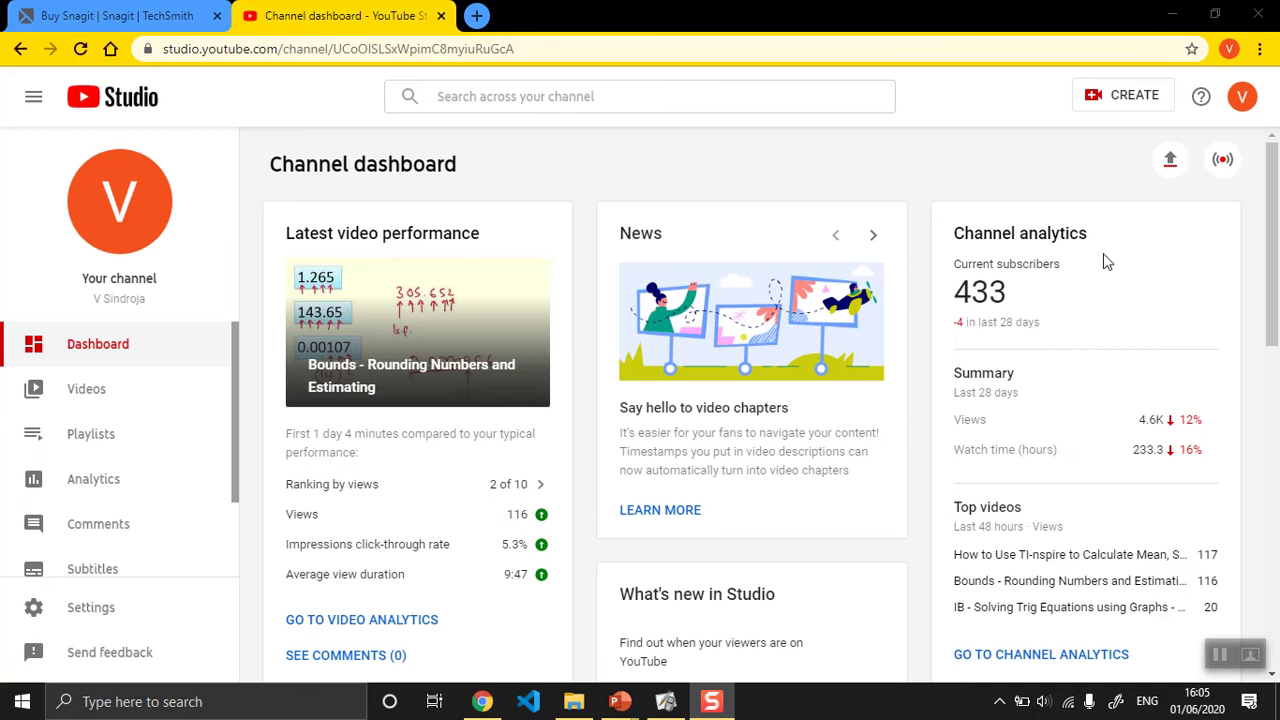
# Start a video upload from the Create menu, close the upload window, and leave the browser
pyautogui.click(1137, 106)
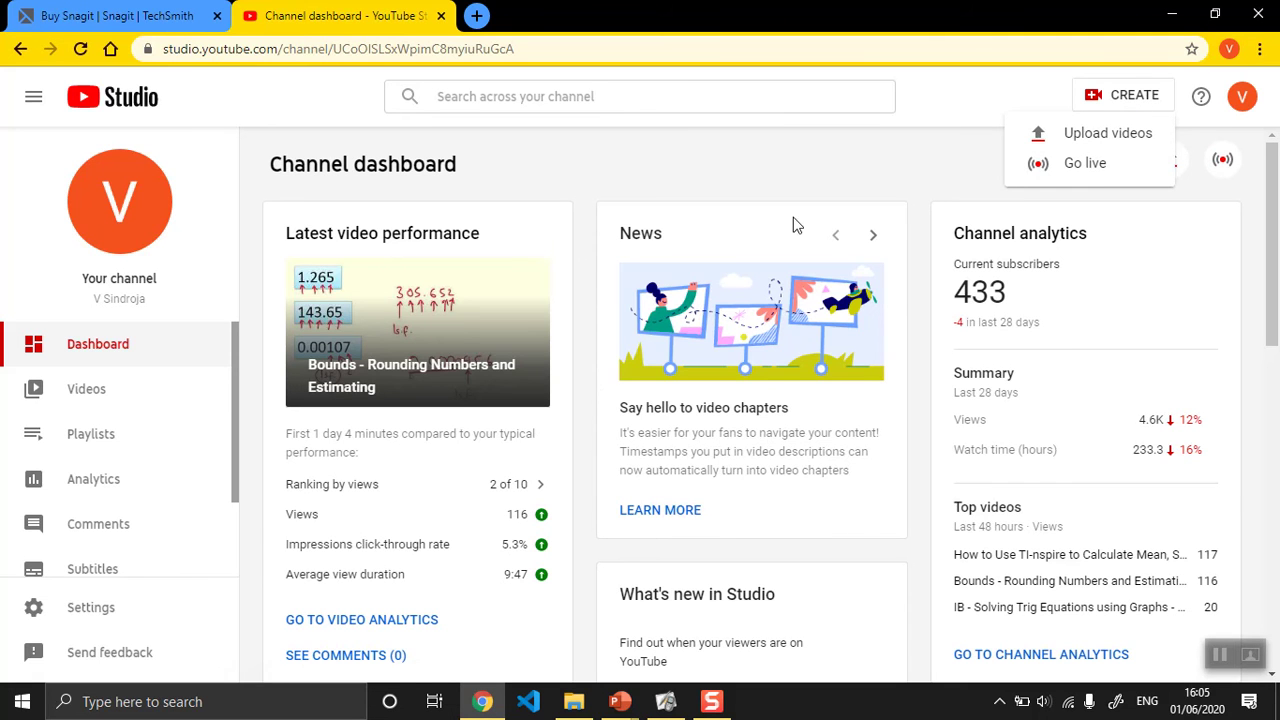
pyautogui.click(1049, 150)
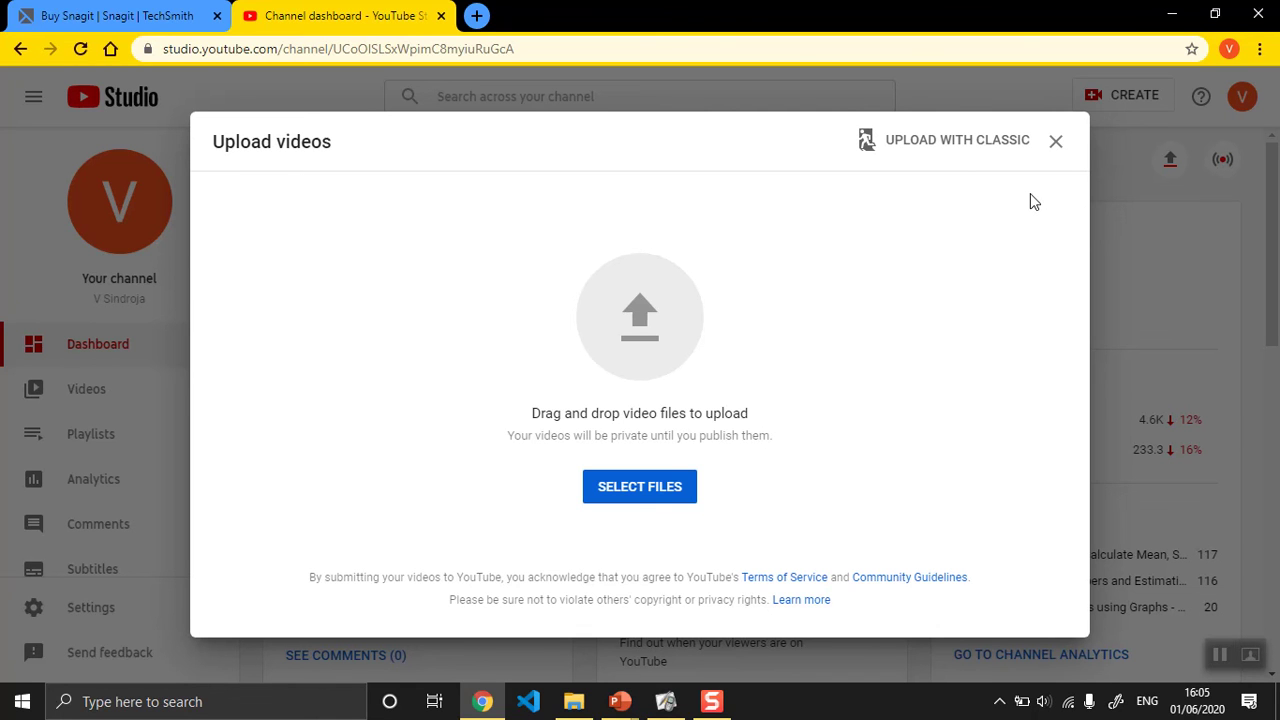
pyautogui.click(1050, 141)
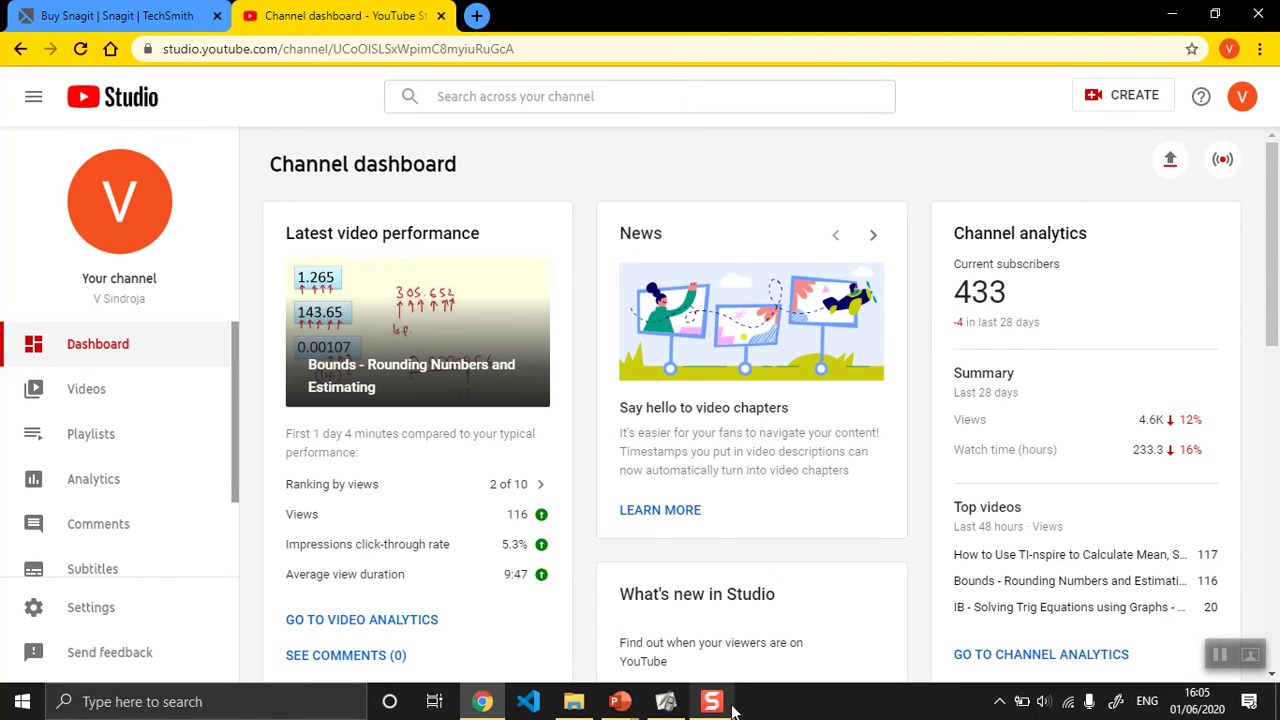
pyautogui.click(700, 705)
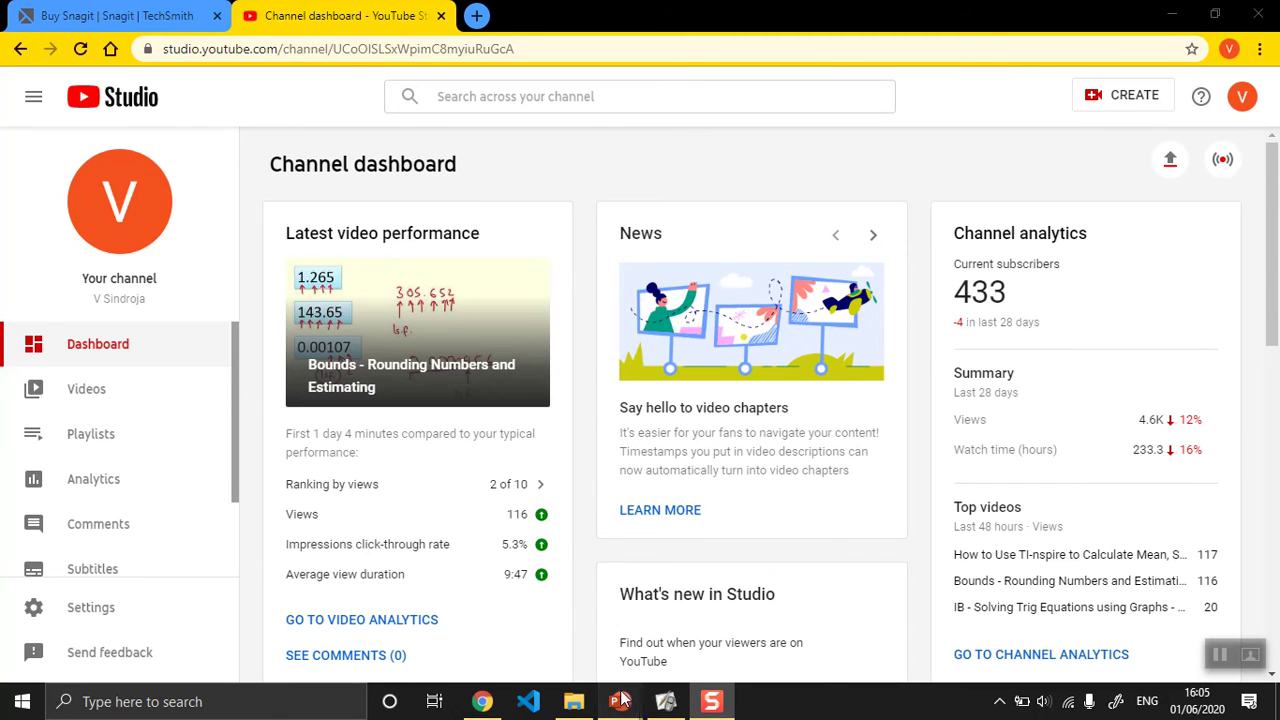
# Bring Presentation1 forward, then switch to the 22 - Rounding Numbers deck on slide 1
pyautogui.moveTo(620, 701)
pyautogui.click(670, 640)
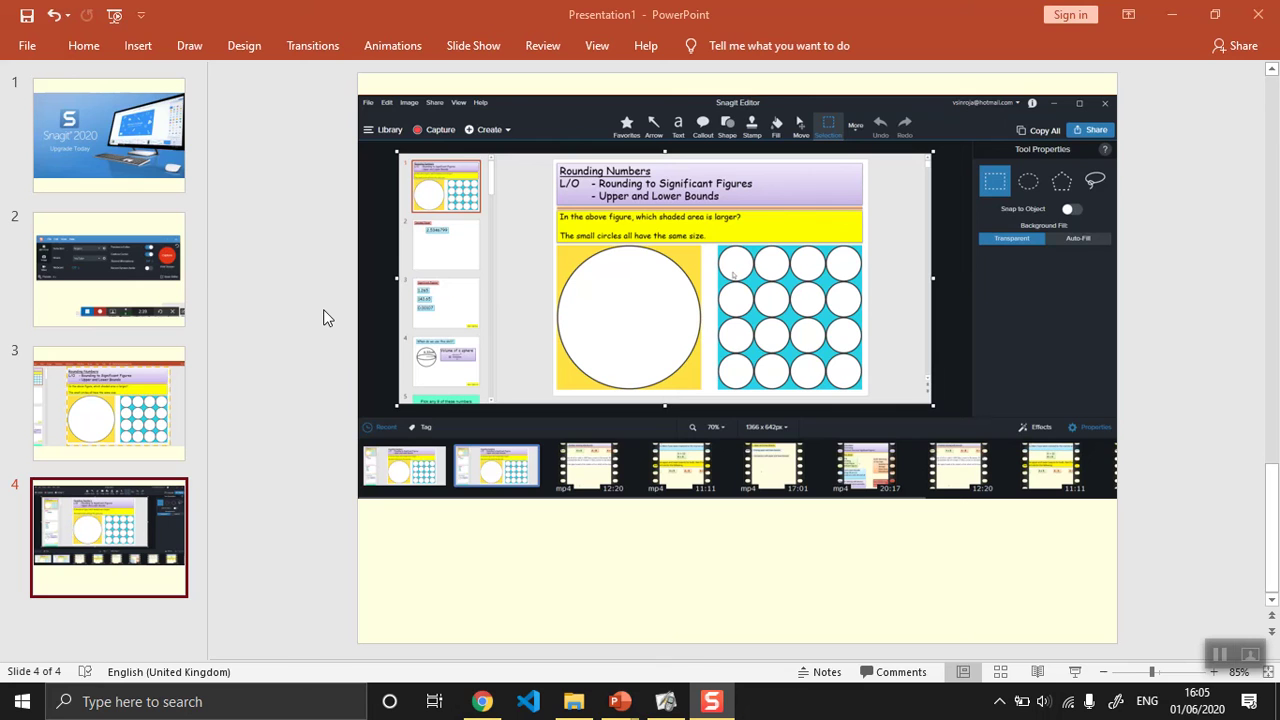
pyautogui.hotkey('alt', 'Tab')
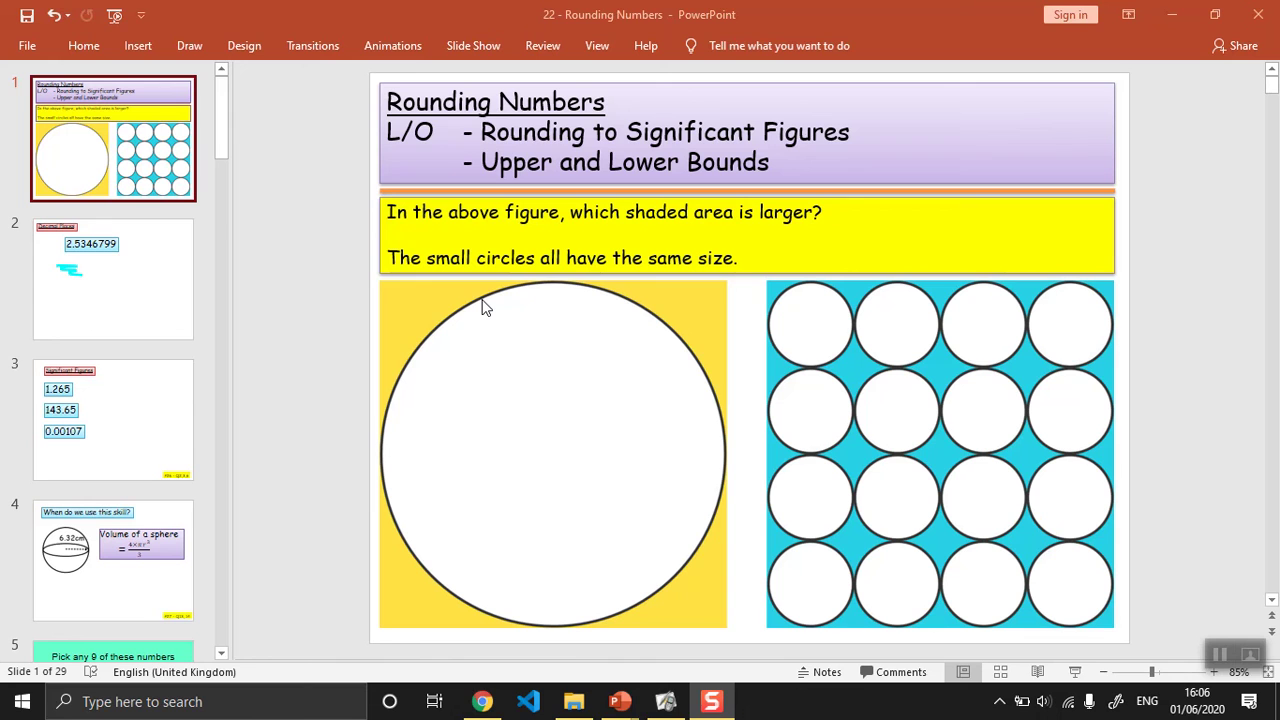
# Set up a thicker Draw-tab pen with dark blue colour and the rainbow glitter effect
pyautogui.click(189, 46)
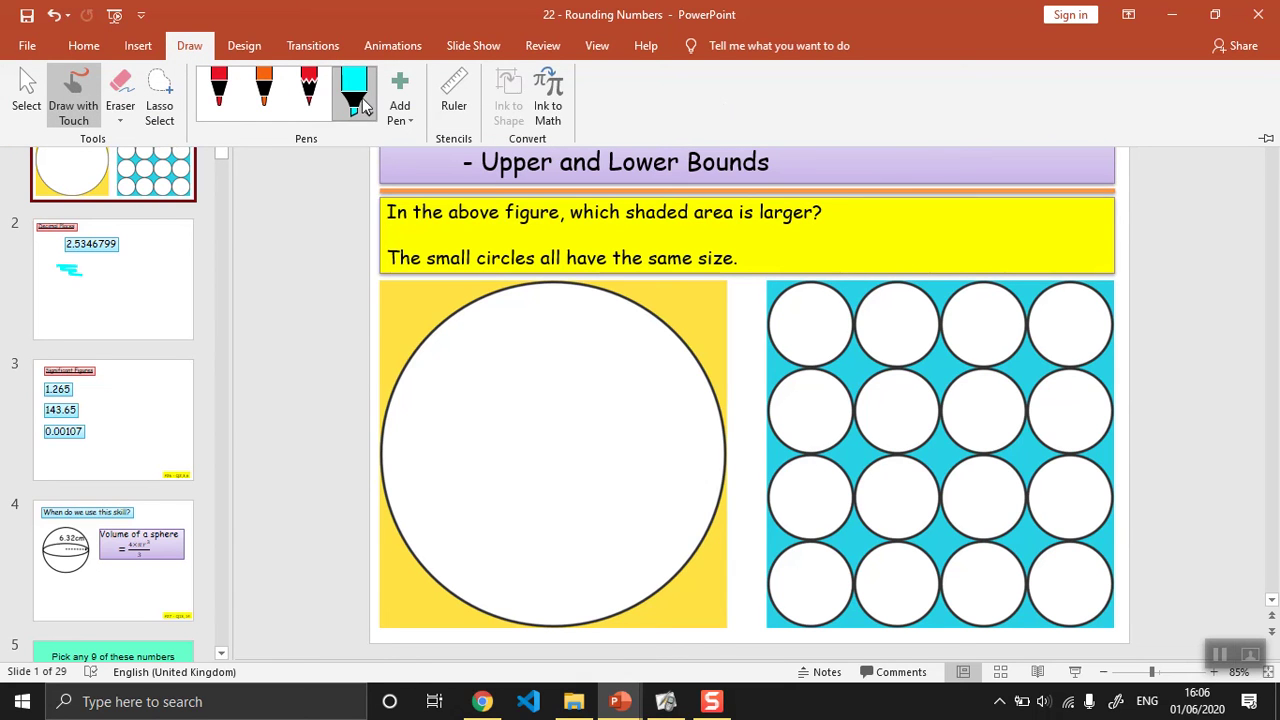
pyautogui.click(222, 112)
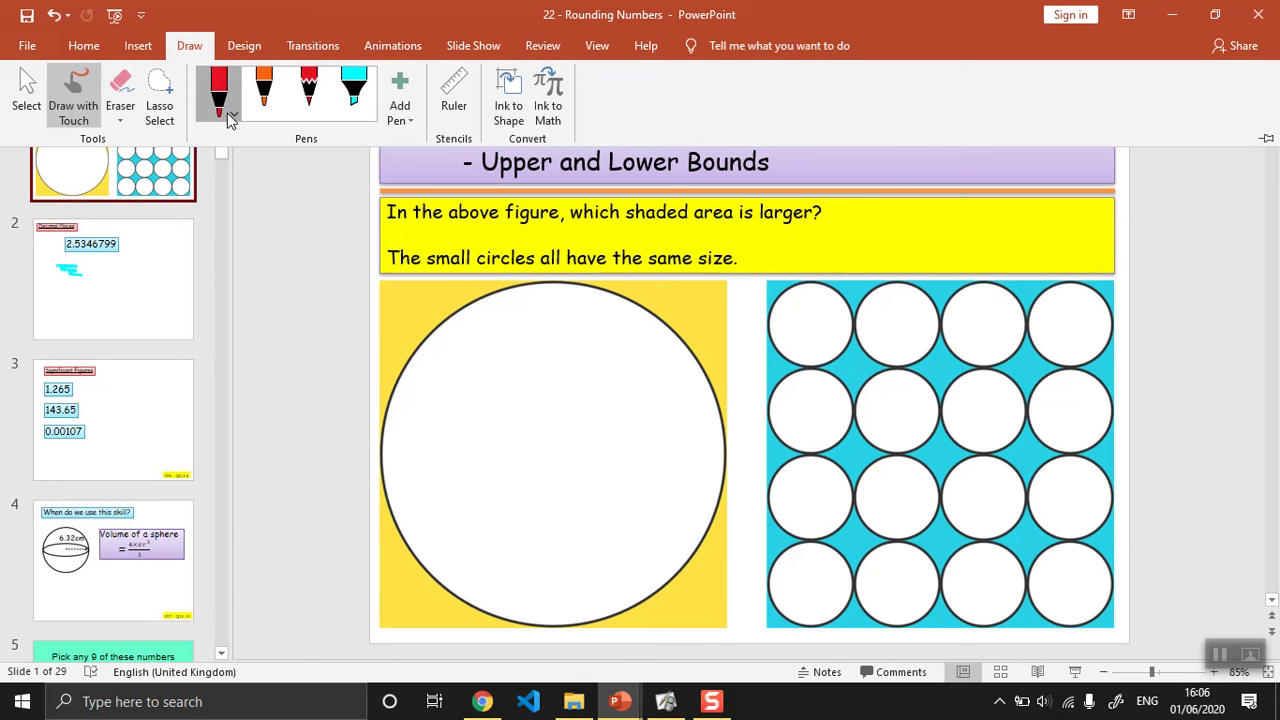
pyautogui.click(235, 118)
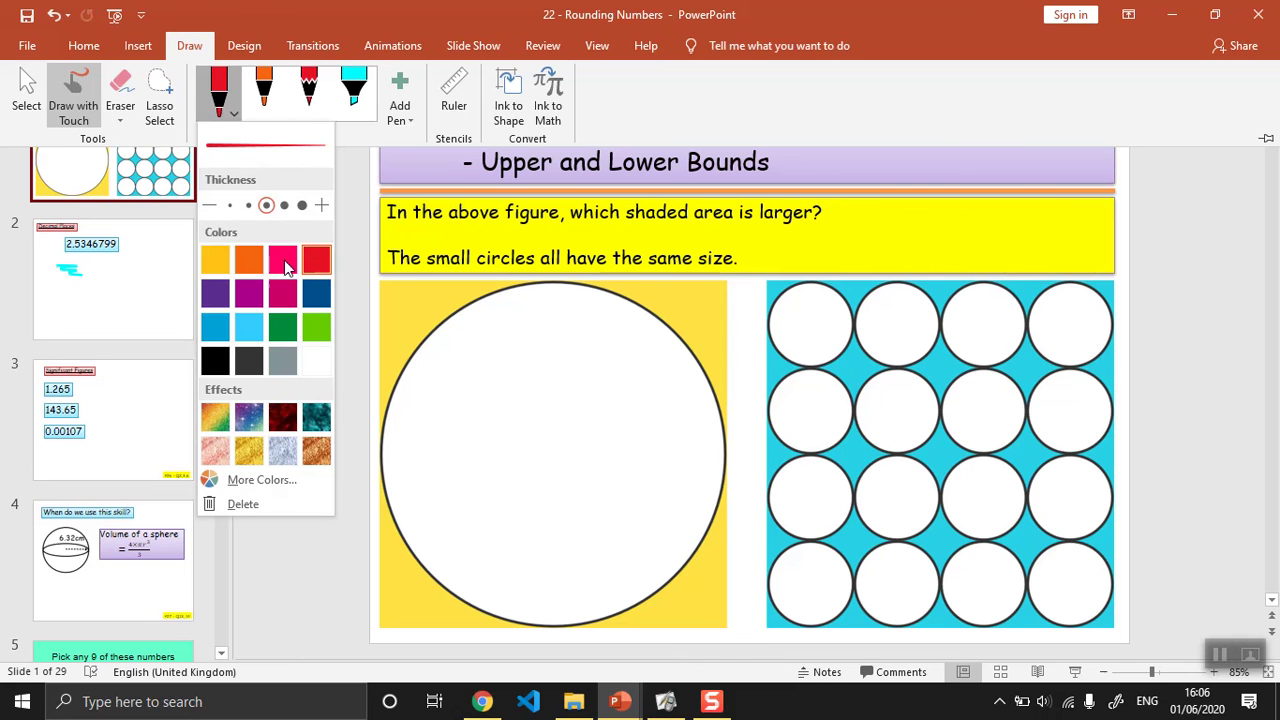
pyautogui.click(316, 292)
pyautogui.click(284, 205)
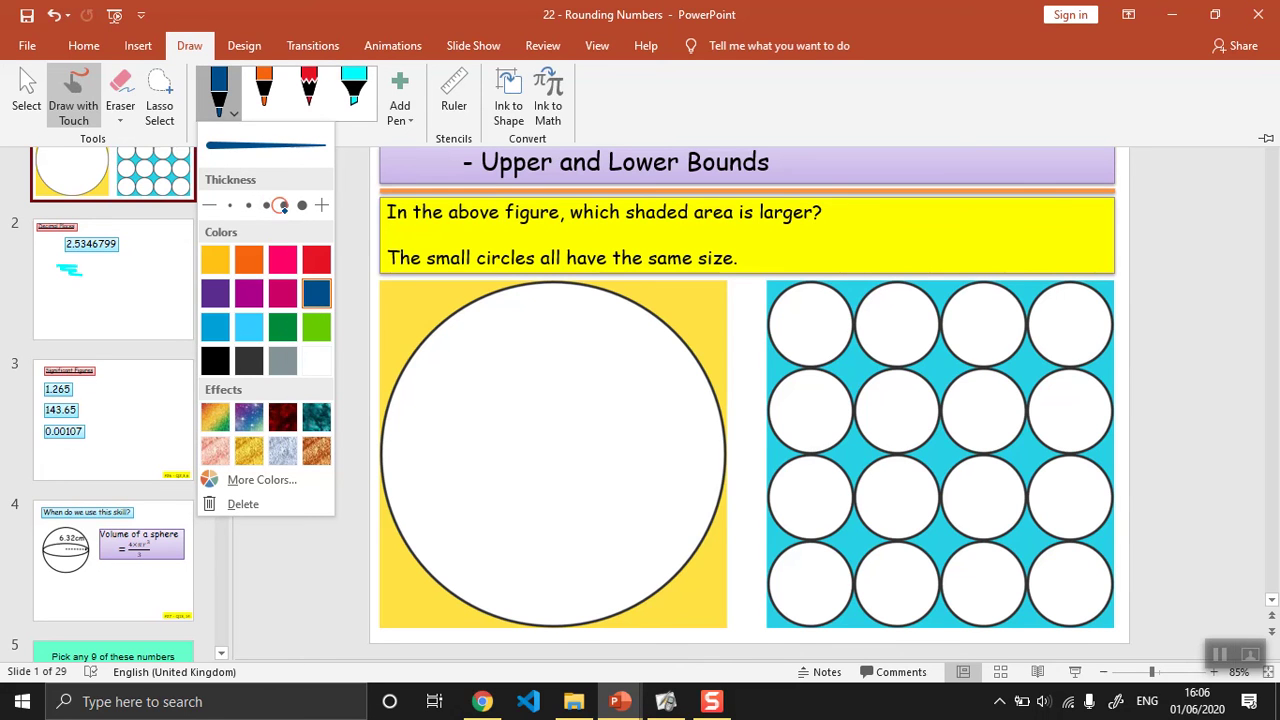
pyautogui.click(211, 426)
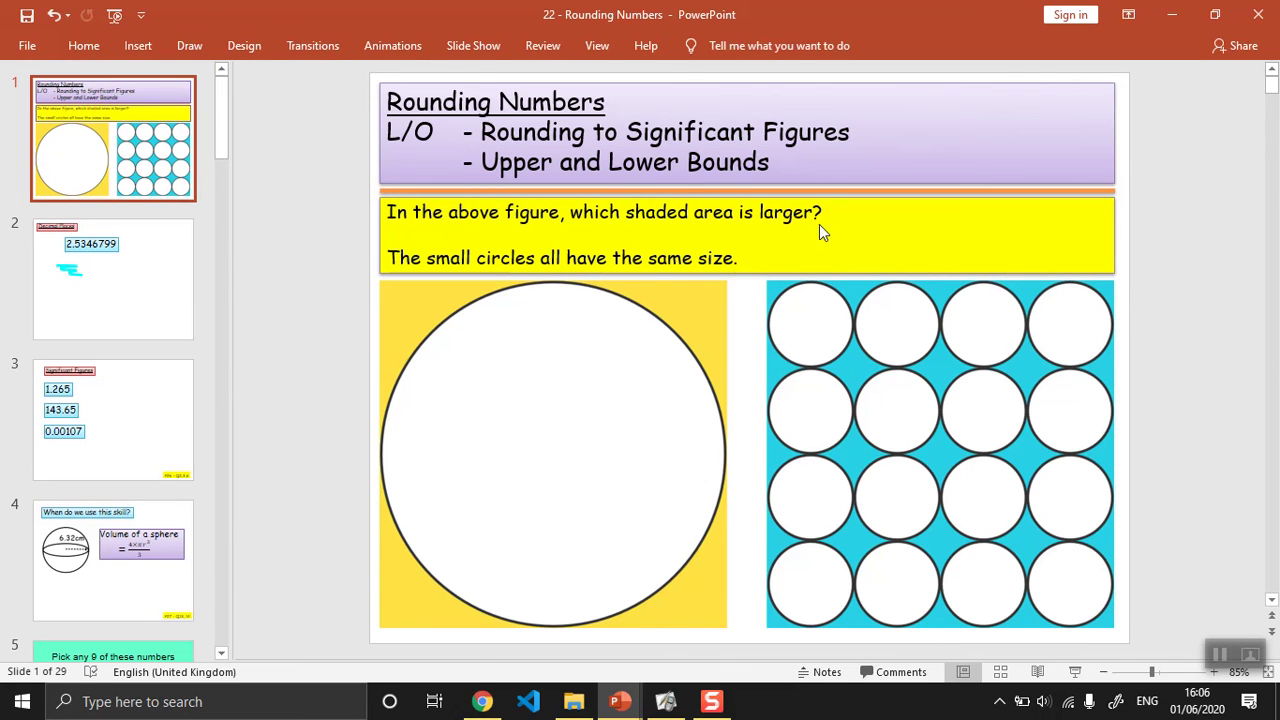
# Scribble rainbow ink over slide 1's small circles and below 2.5346799 on the Decimal Places slide
pyautogui.moveTo(887, 245)
pyautogui.mouseDown()
pyautogui.moveTo(858, 398)
pyautogui.moveTo(910, 352)
pyautogui.moveTo(915, 308)
pyautogui.moveTo(975, 500)
pyautogui.moveTo(765, 550)
pyautogui.moveTo(728, 328)
pyautogui.moveTo(565, 450)
pyautogui.mouseUp()
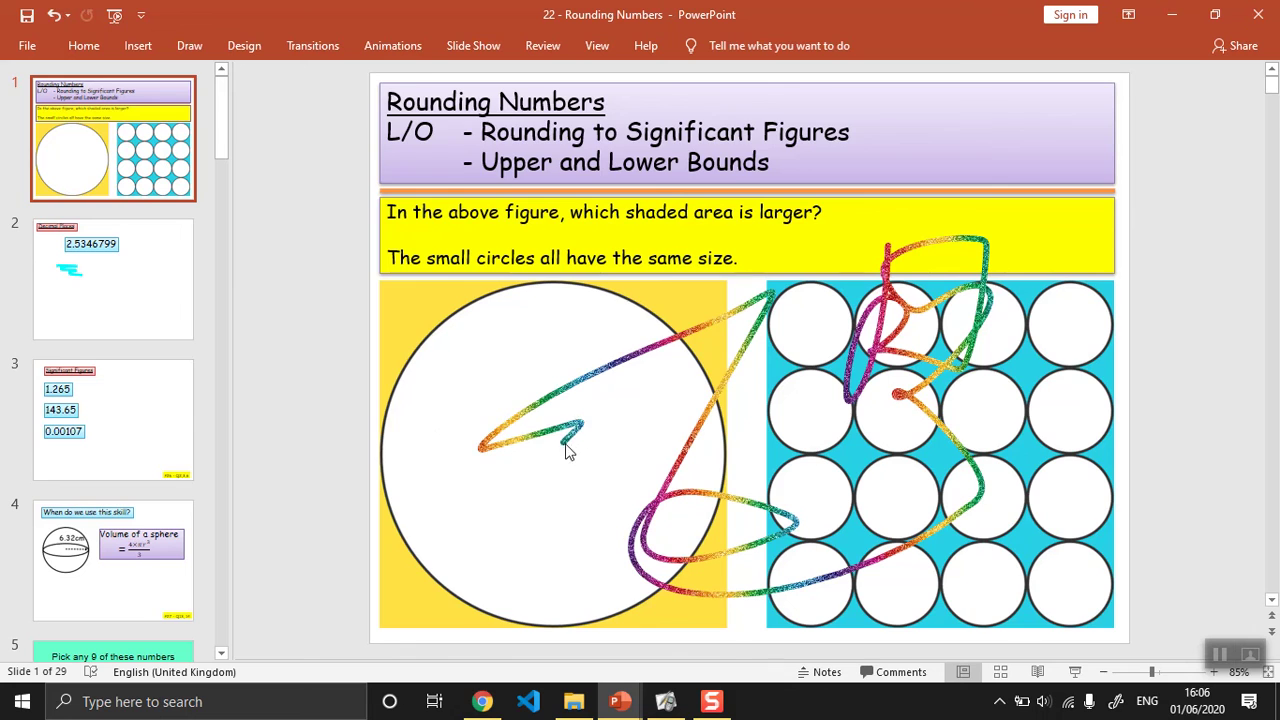
pyautogui.click(180, 298)
pyautogui.moveTo(781, 321)
pyautogui.mouseDown()
pyautogui.moveTo(703, 437)
pyautogui.moveTo(627, 466)
pyautogui.mouseUp()
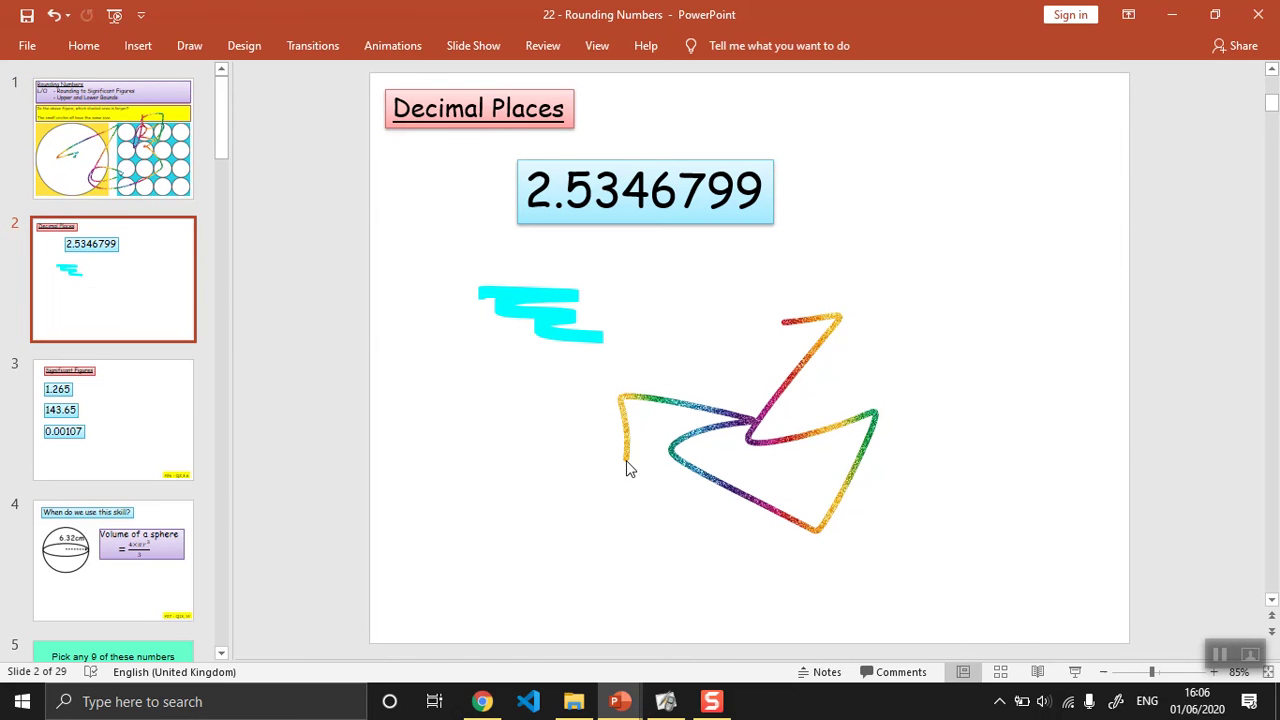
# Switch to the cyan highlighter and draw a cyan loop right of 2.5346799
pyautogui.click(189, 45)
pyautogui.click(353, 95)
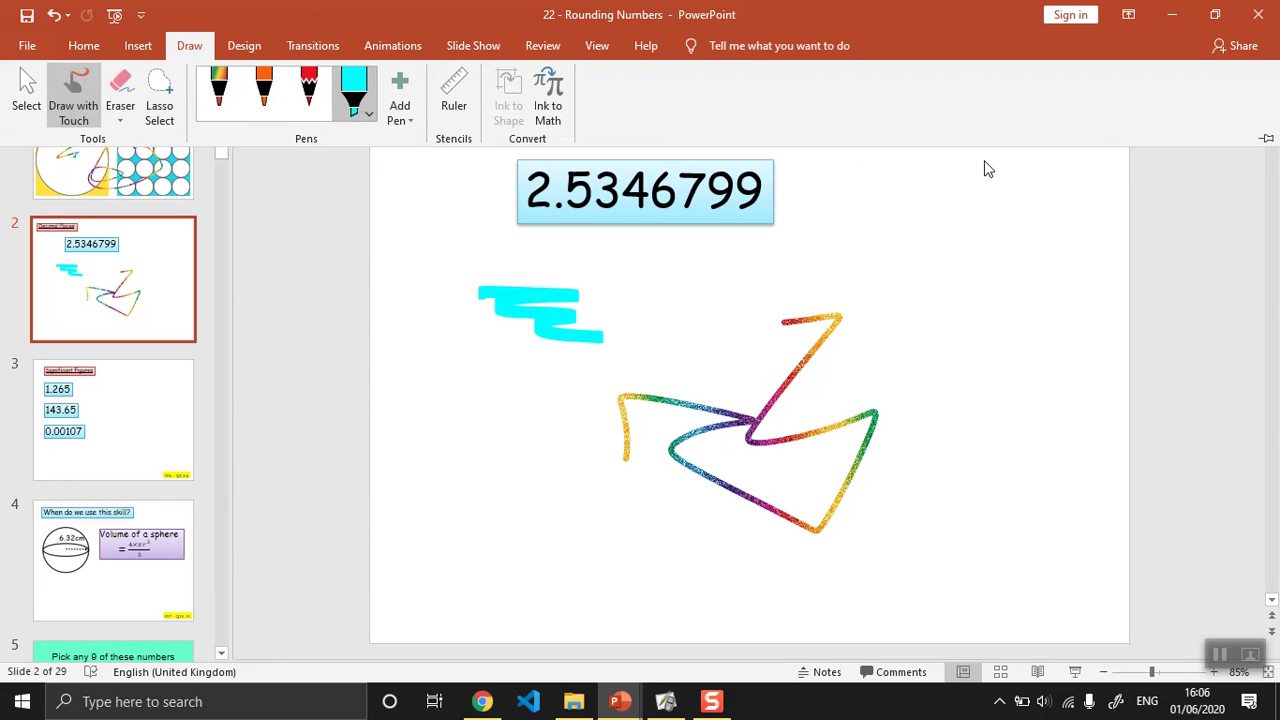
pyautogui.moveTo(986, 158)
pyautogui.mouseDown()
pyautogui.moveTo(940, 243)
pyautogui.moveTo(904, 240)
pyautogui.moveTo(863, 148)
pyautogui.moveTo(865, 185)
pyautogui.mouseUp()
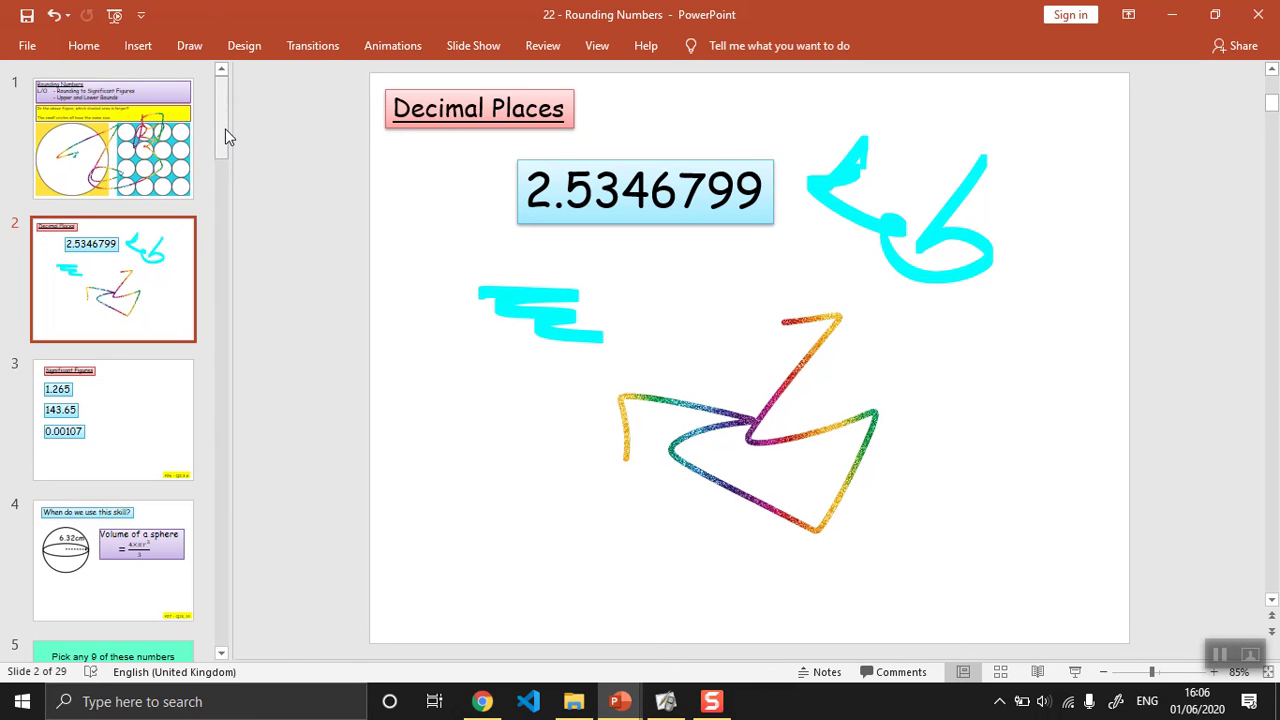
pyautogui.moveTo(225, 128)
pyautogui.mouseDown()
pyautogui.moveTo(221, 257)
pyautogui.moveTo(221, 144)
pyautogui.mouseUp()
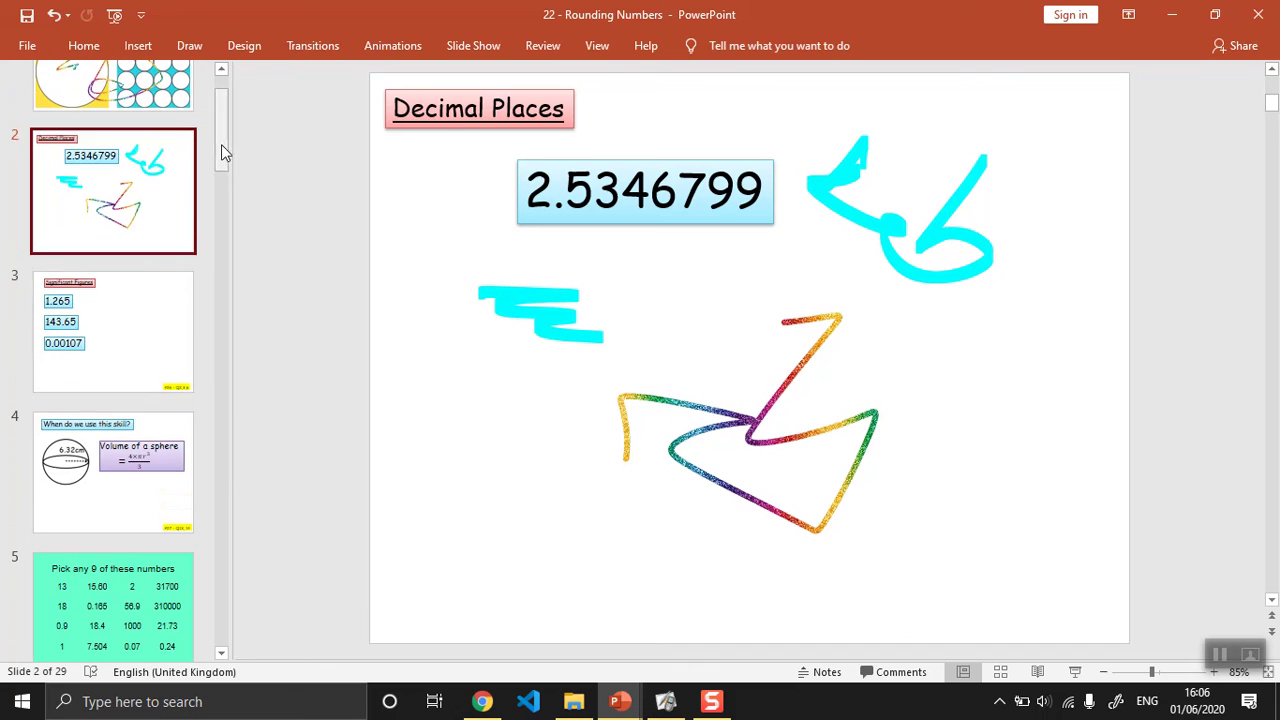
# Add a small cyan mark beside 1.265 on the Significant Figures slide
pyautogui.click(114, 323)
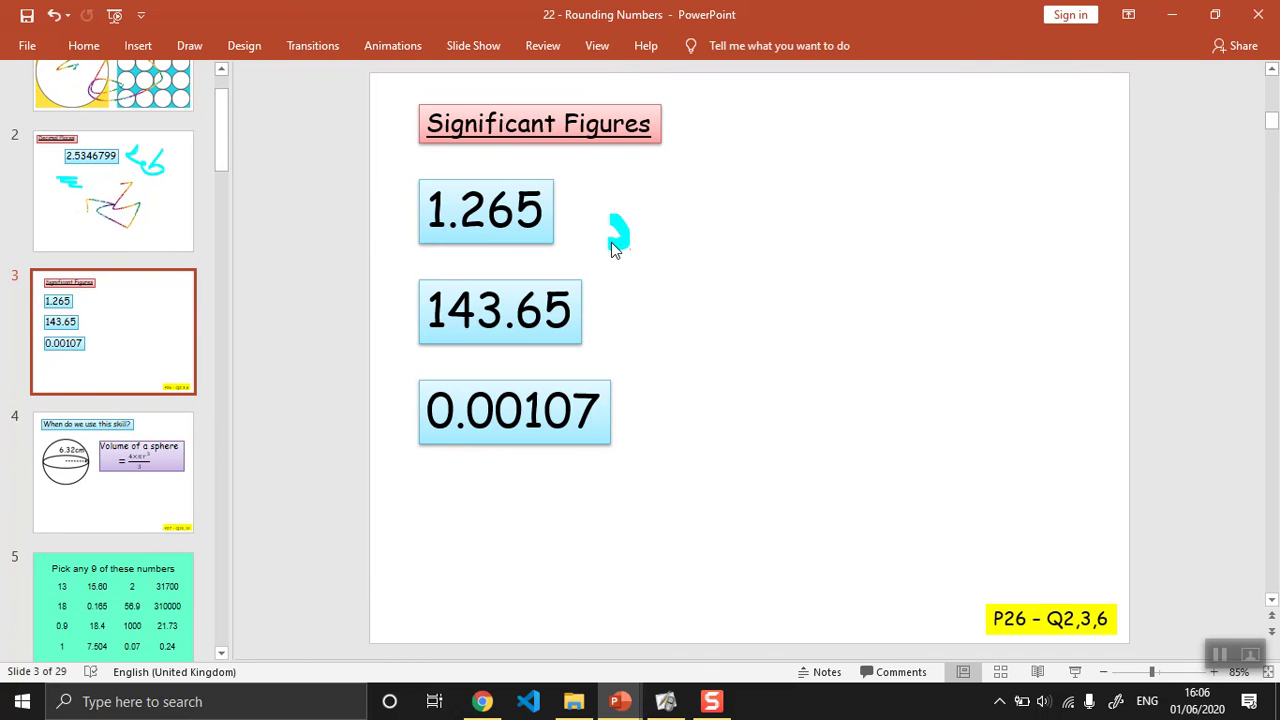
pyautogui.moveTo(611, 242); pyautogui.dragTo(623, 239)
pyautogui.hotkey('alt', 'Tab')
pyautogui.hotkey('alt', 'Tab')
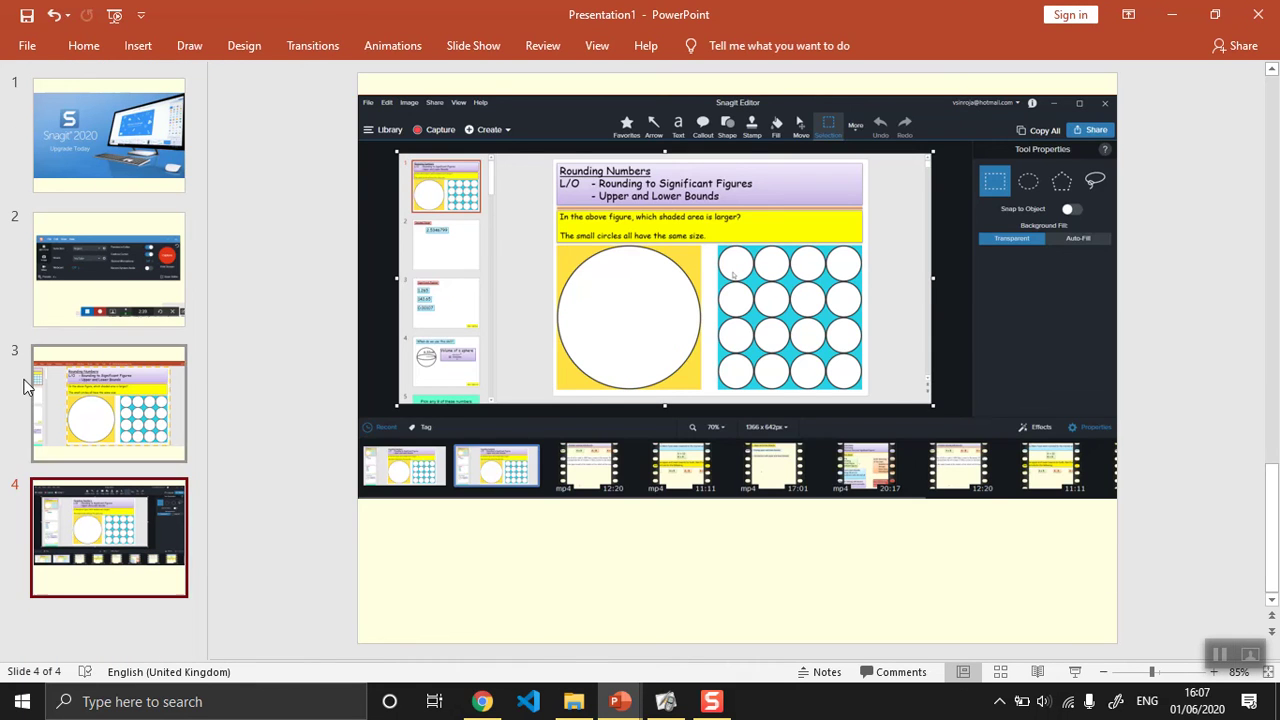
# Bring Presentation1 back and display slide 2, the Snagit capture window screenshot
pyautogui.click(55, 305)
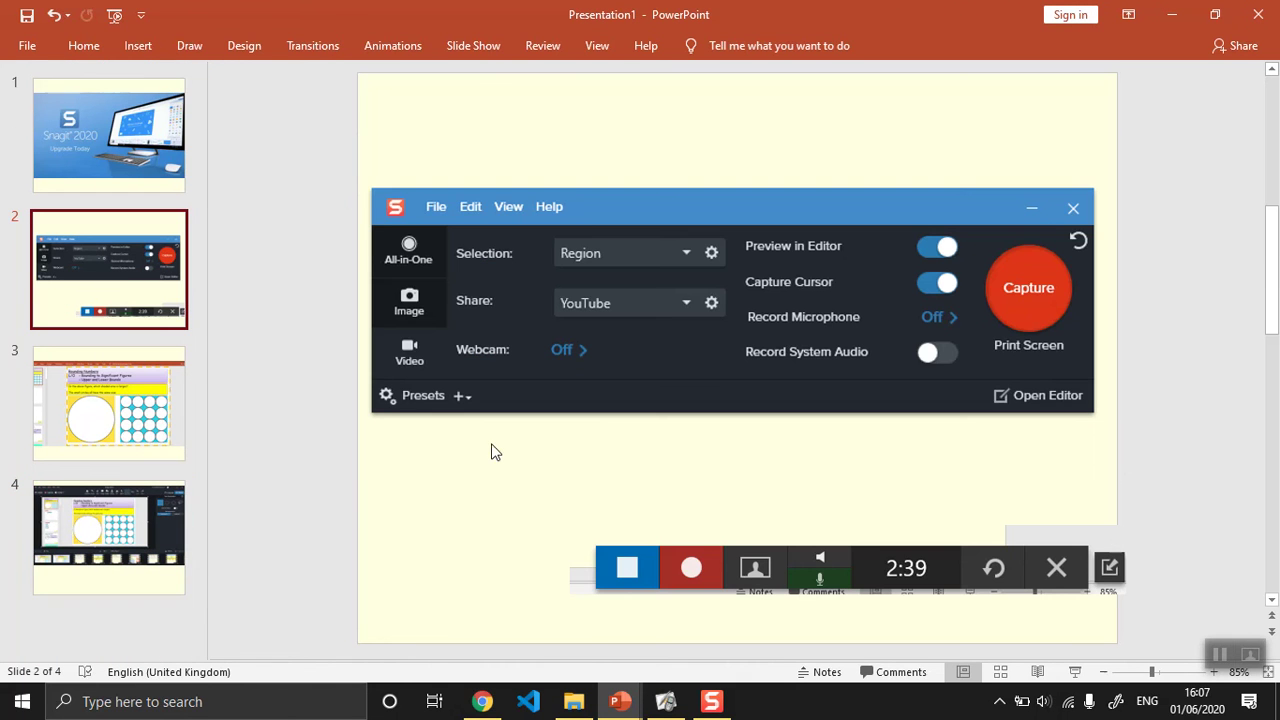